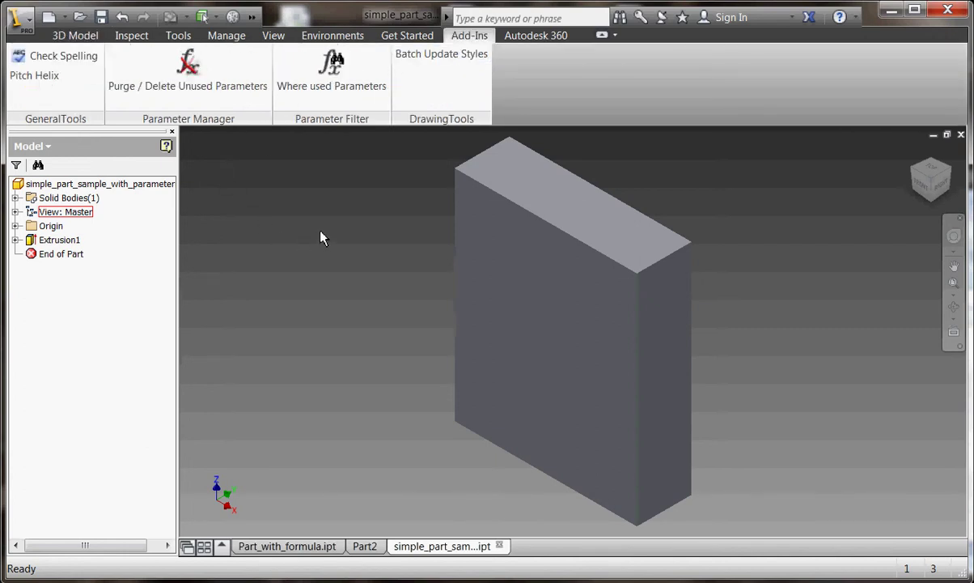
Launch Where used Parameters from the Add-Ins tab to list the part's parameters
click(328, 87)
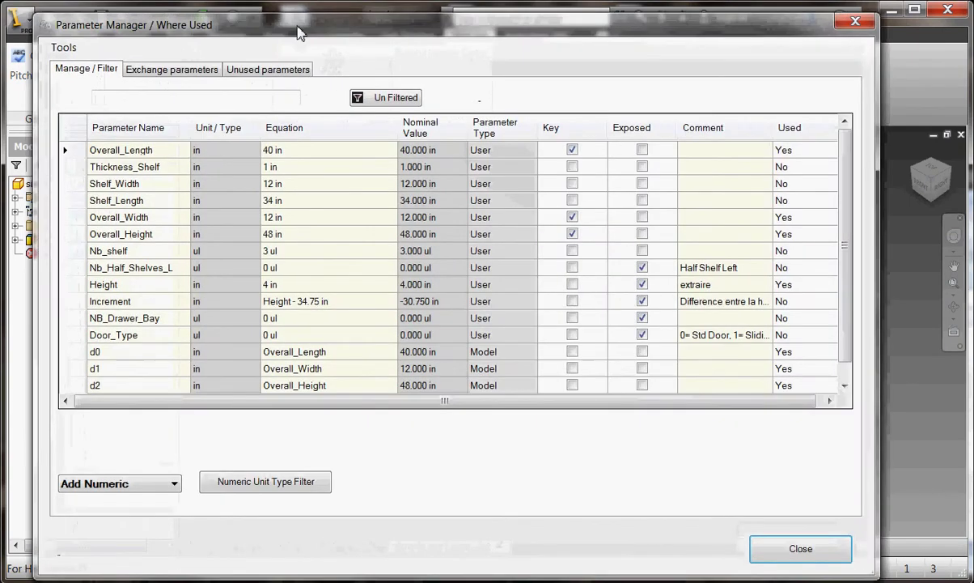
Filter the parameter list on 'wid len' to show the six width and length parameters
drag(298, 31, 329, 33)
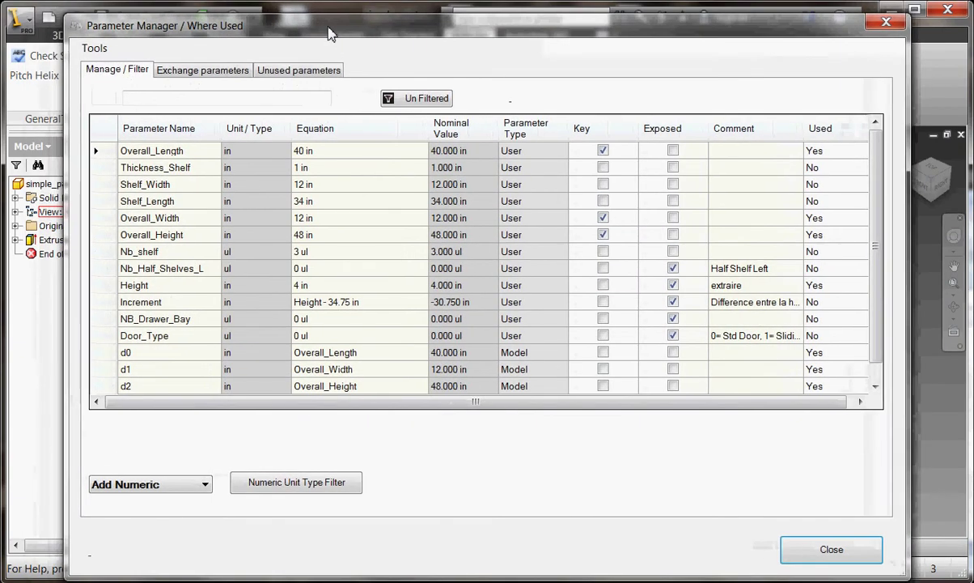
click(272, 98)
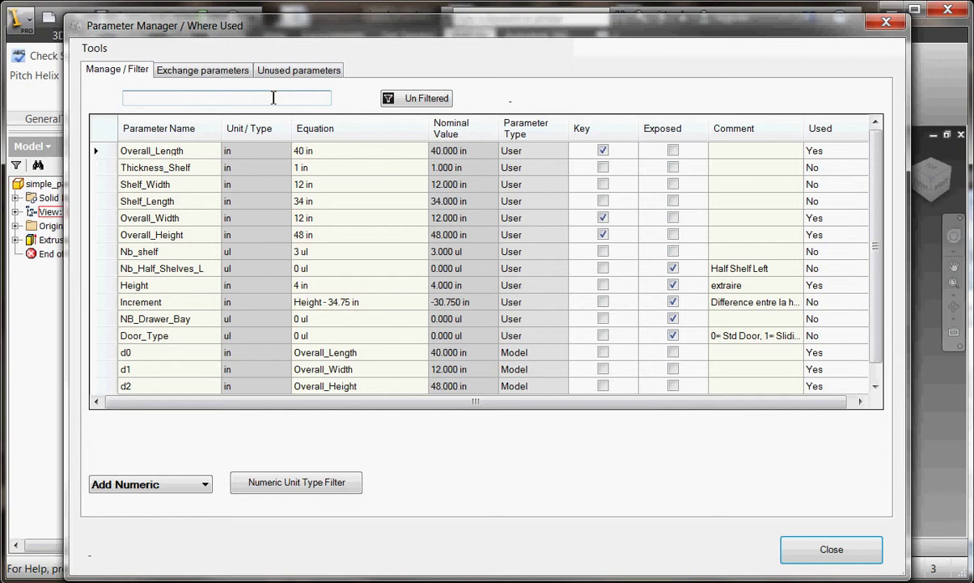
text(wi)
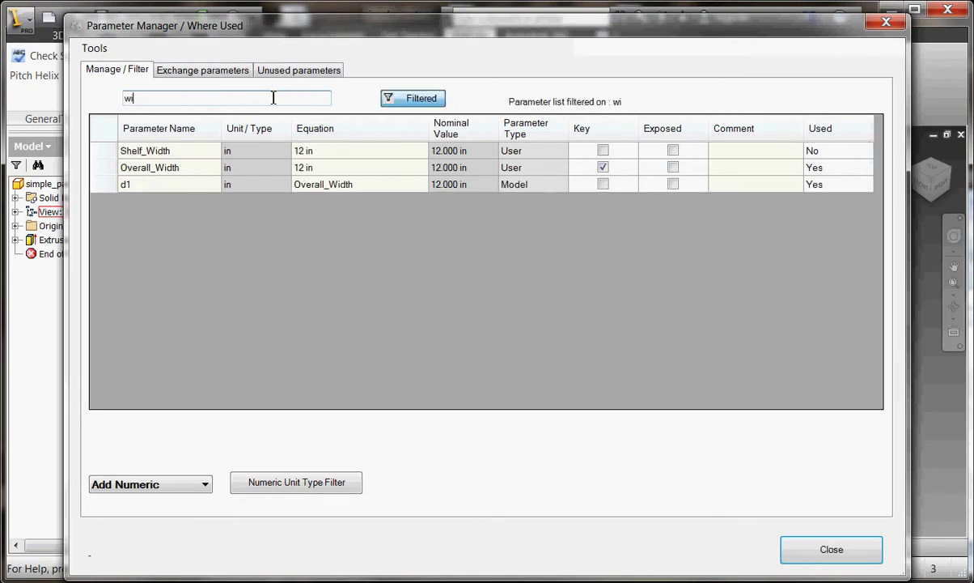
text(d)
drag(214, 97, 123, 98)
click(169, 97)
text(len)
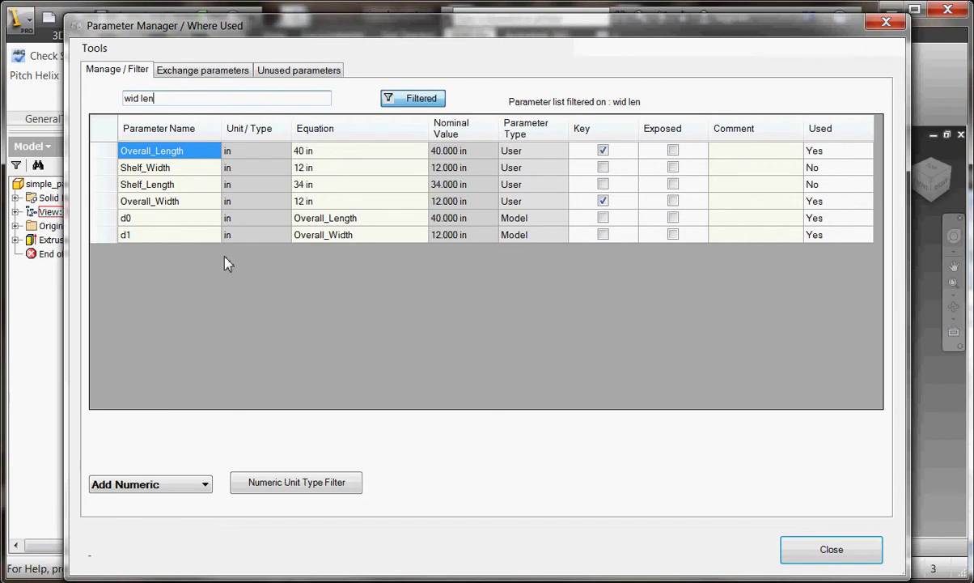
Sort by the Used column and delete the unused Shelf_Width and Shelf_Length parameters
click(838, 130)
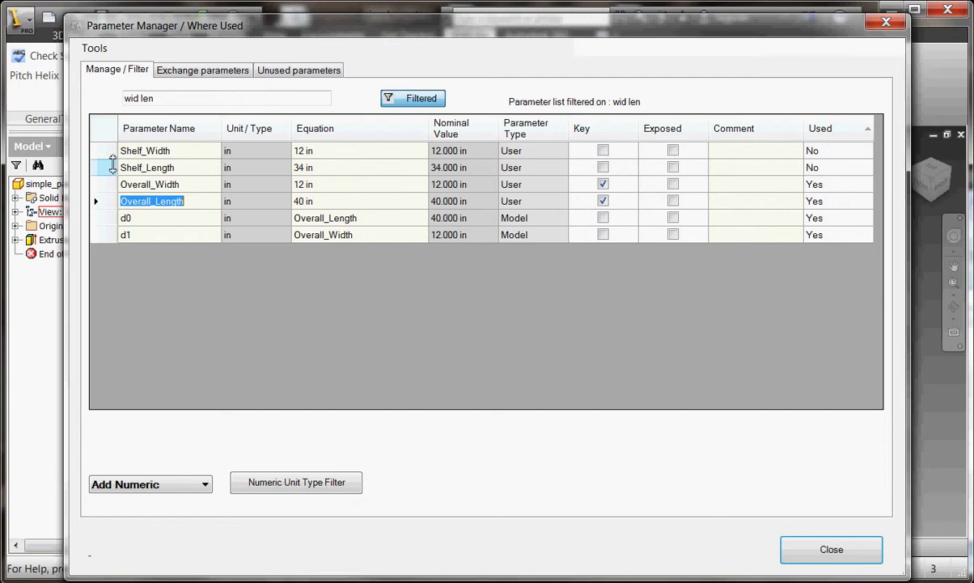
drag(109, 152, 109, 168)
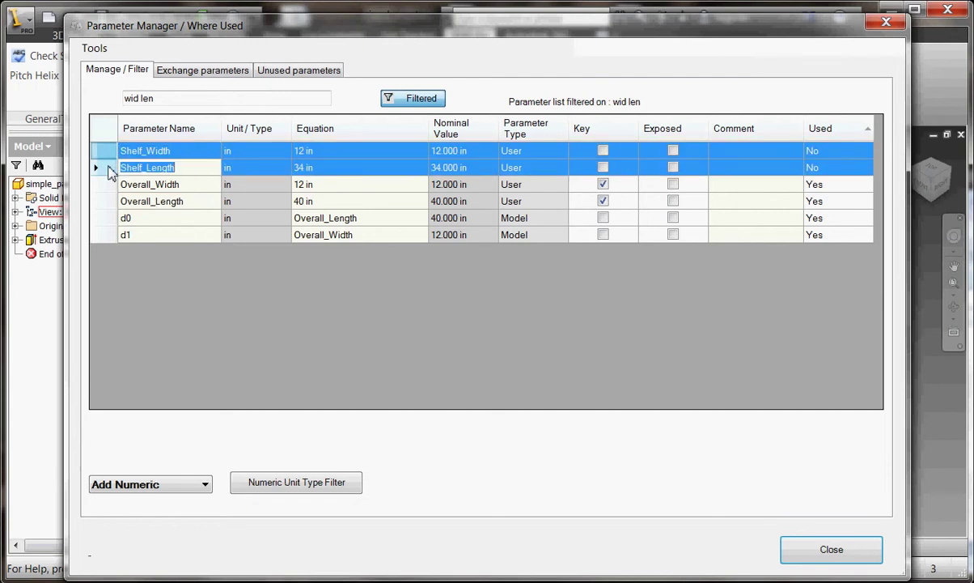
right_click(109, 170)
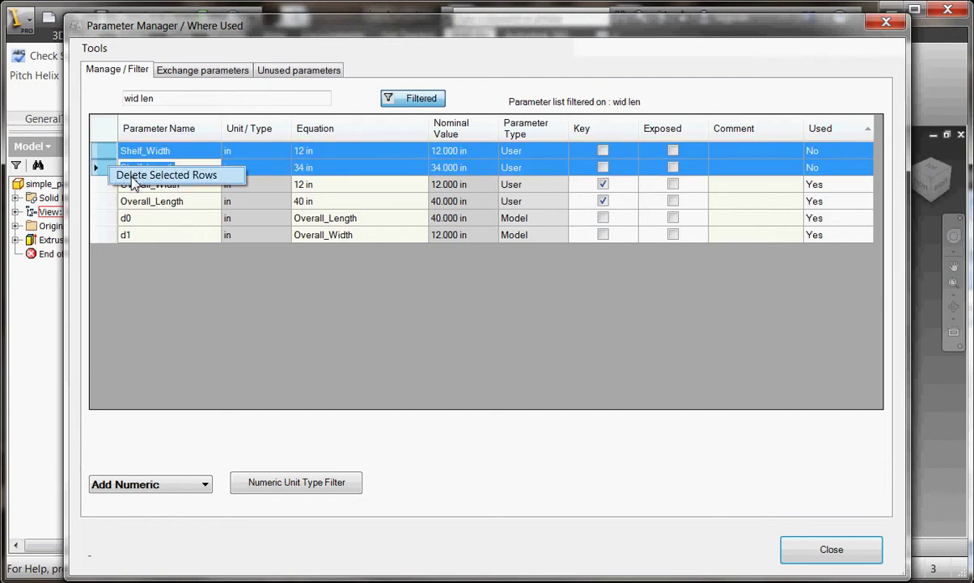
click(133, 178)
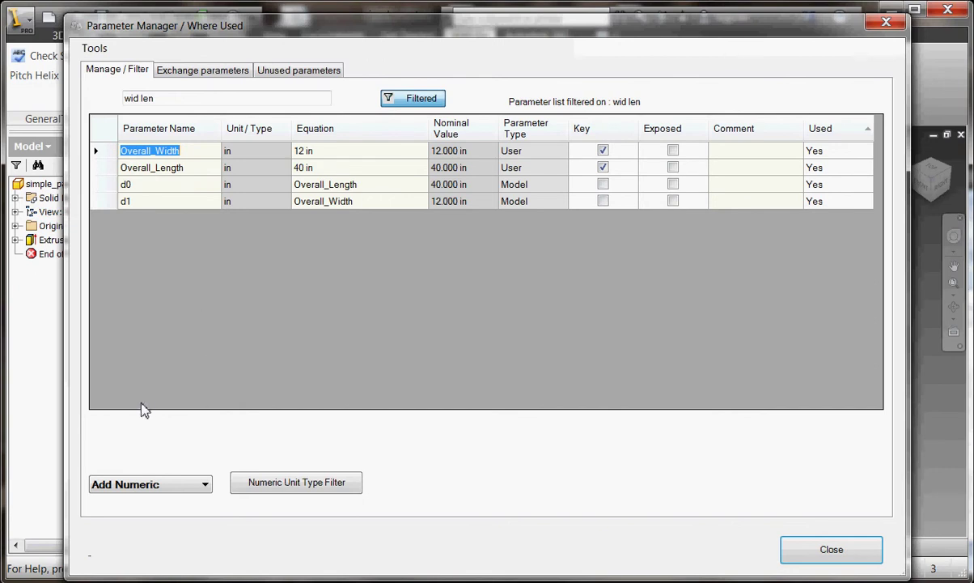
Add three new numeric parameters to the part
click(147, 485)
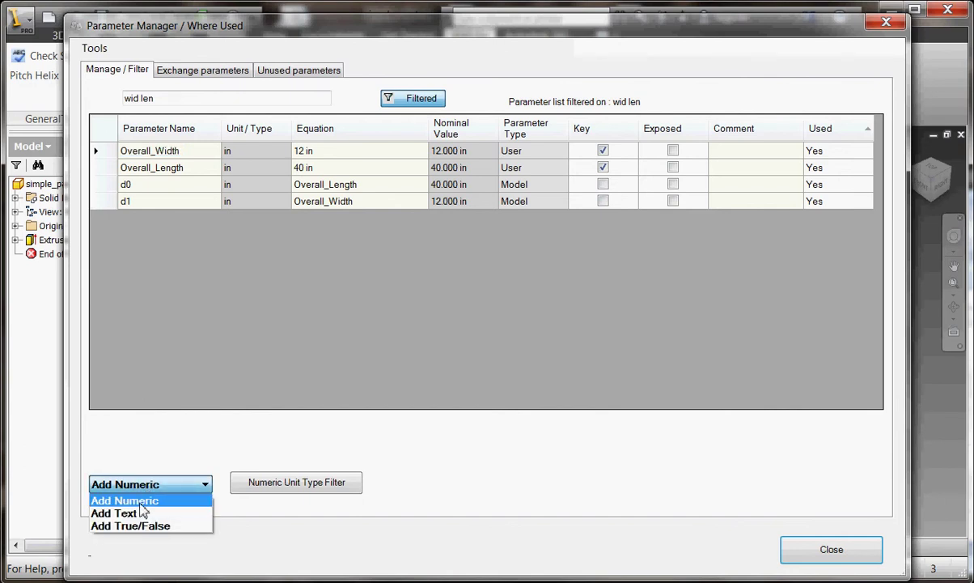
click(139, 503)
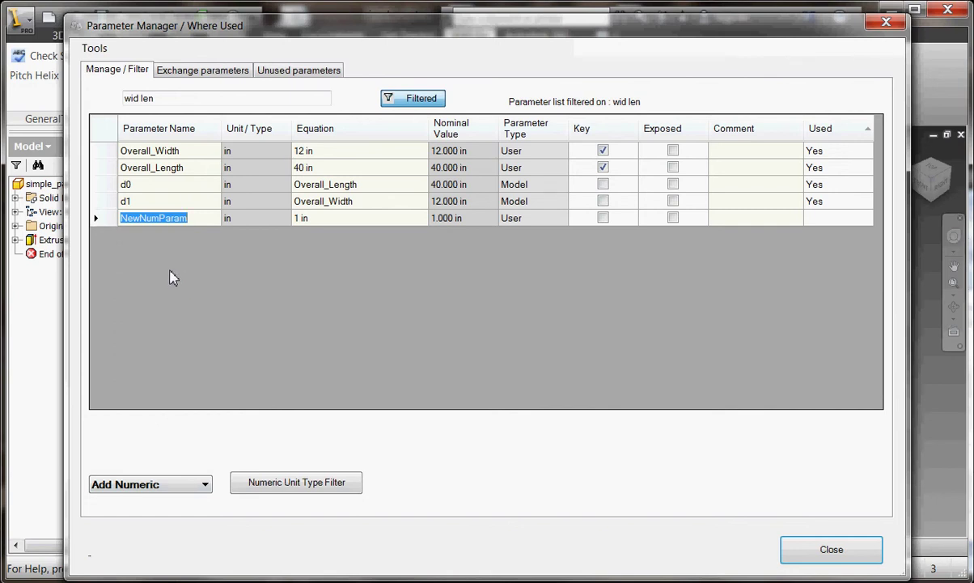
click(193, 216)
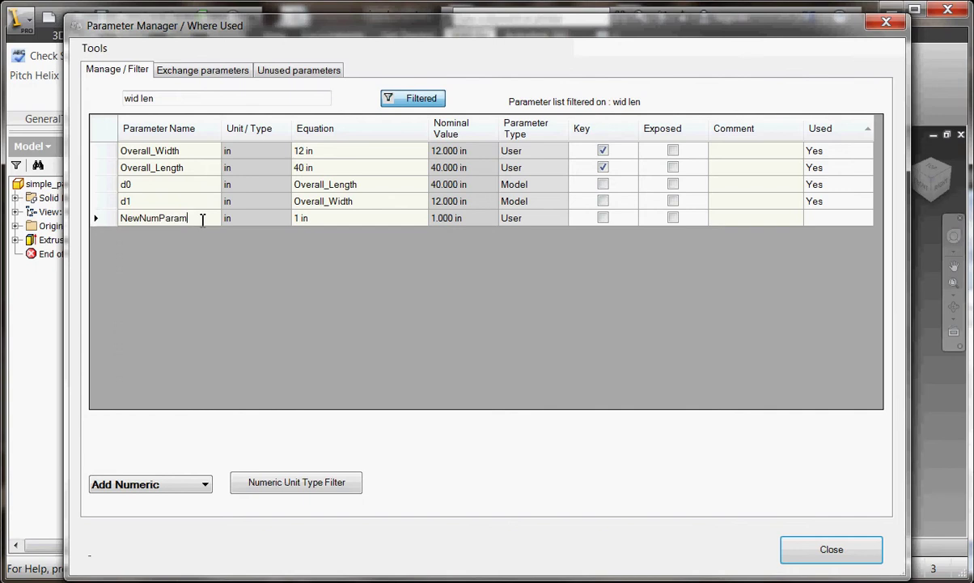
click(159, 485)
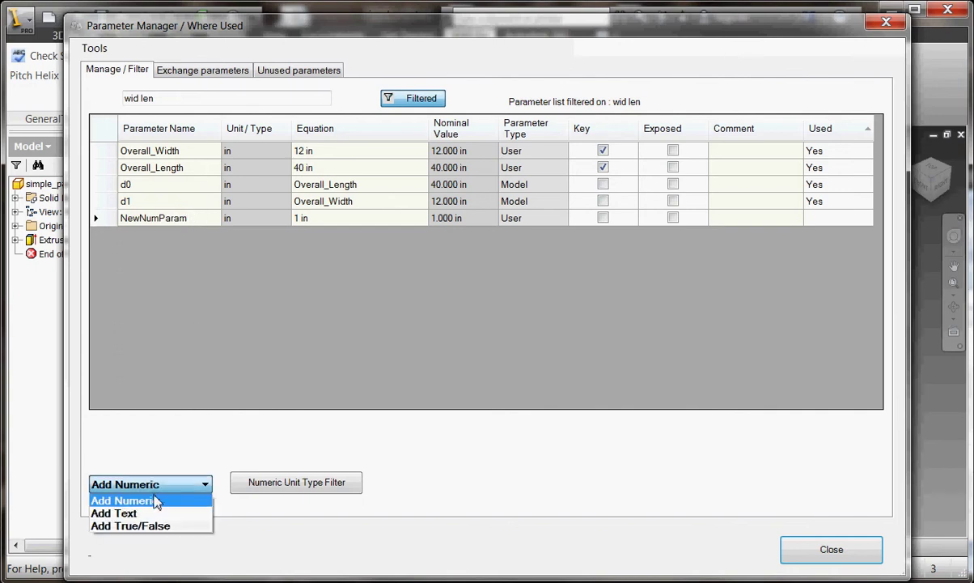
click(155, 499)
click(159, 486)
click(156, 499)
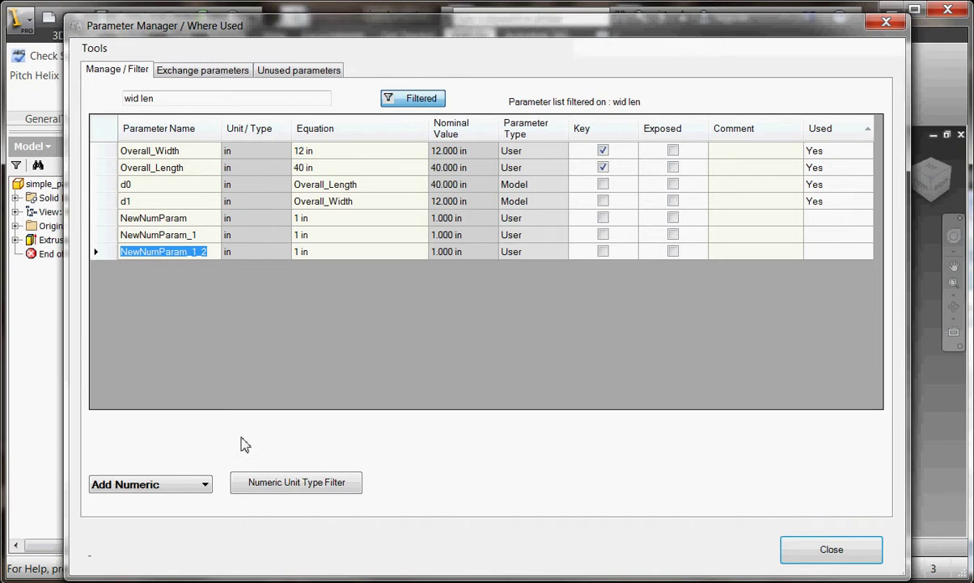
Make NewNumParam unitless and set NewNumParam_1 to millimeter
click(265, 225)
click(265, 225)
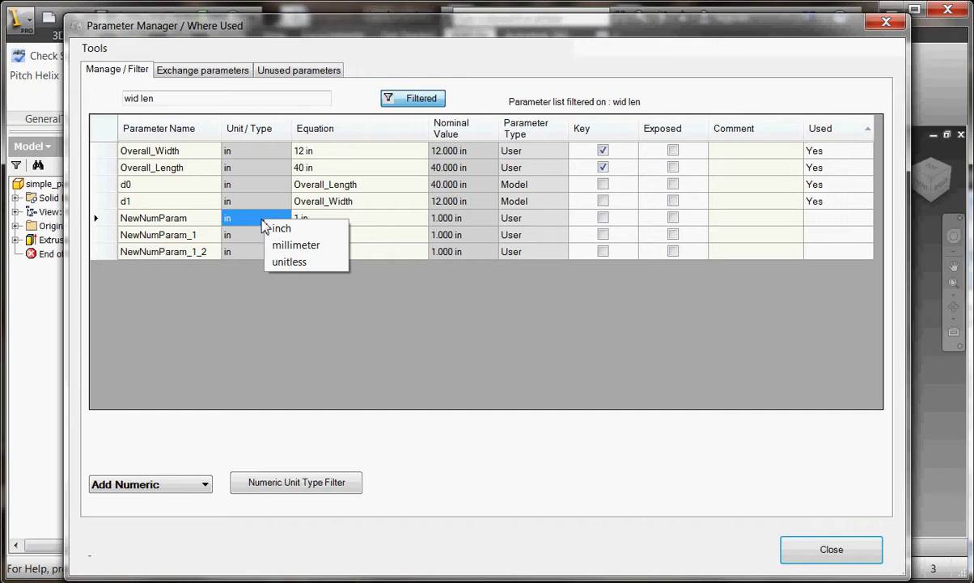
click(289, 261)
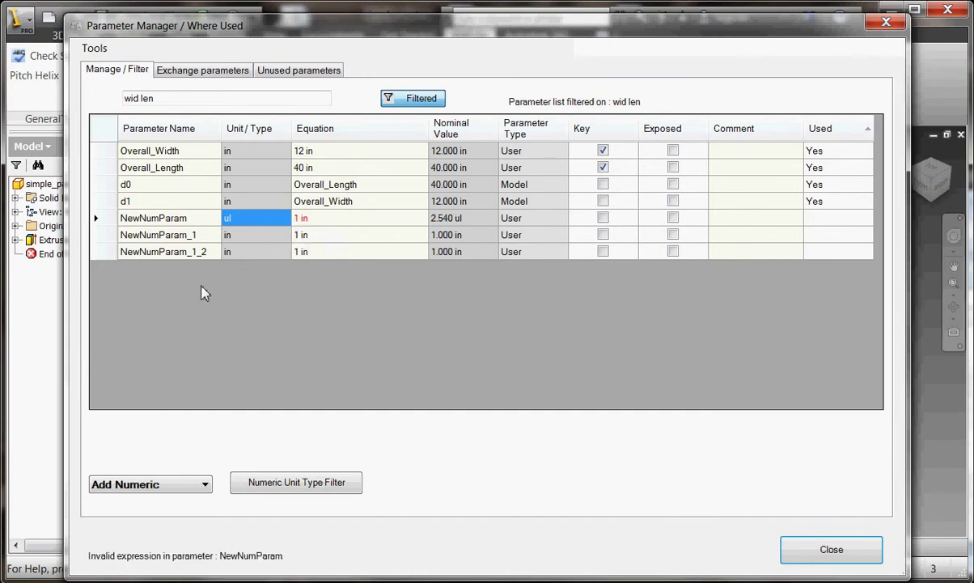
click(236, 236)
click(247, 260)
Give NewNumParam the value 2, rename it nbholes, and close the Parameter Manager
click(320, 222)
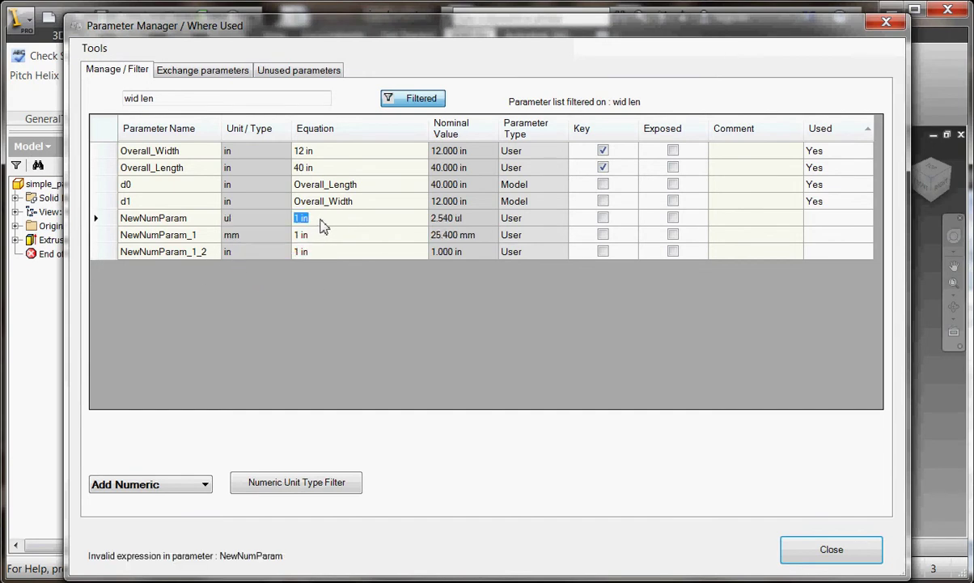
text(2)
key(Return)
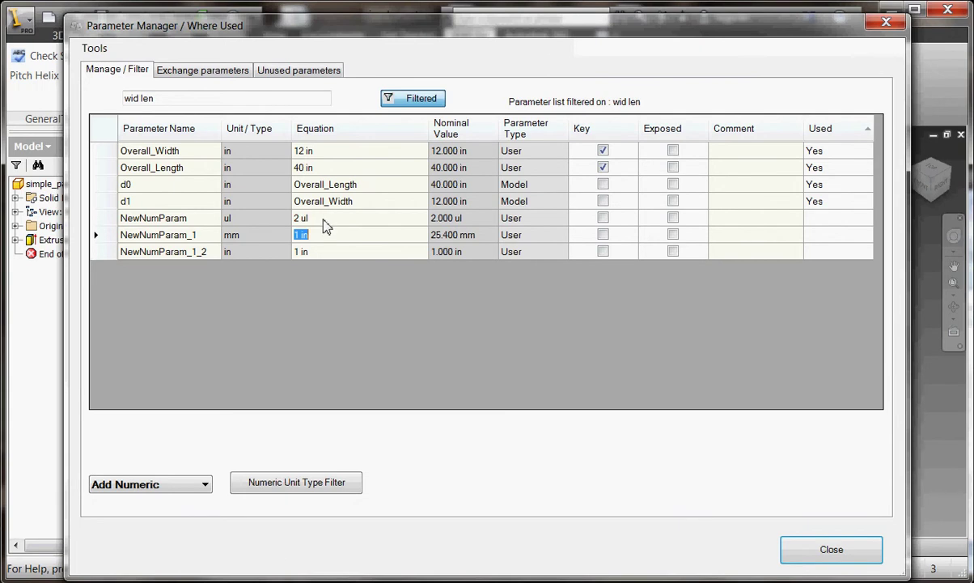
click(176, 217)
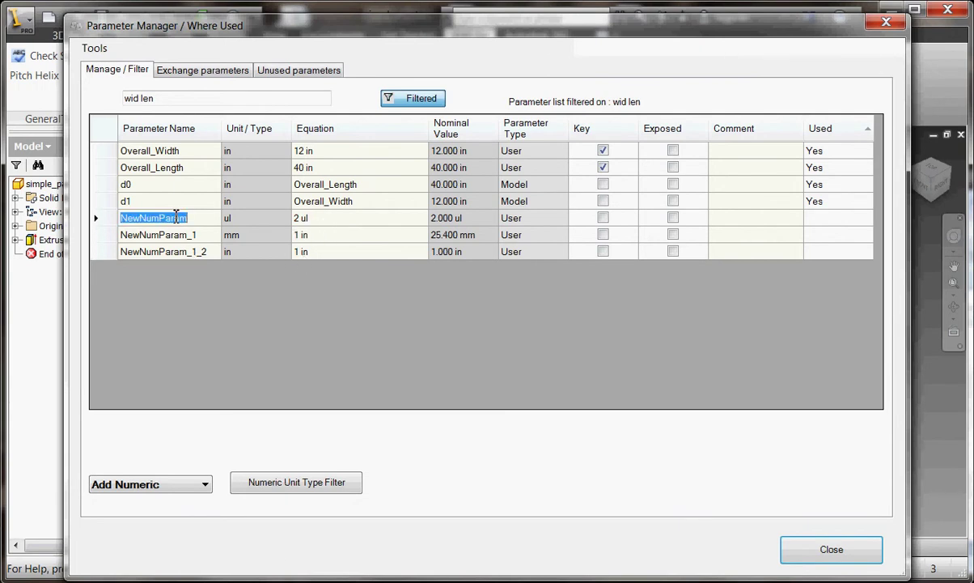
text(nb ho)
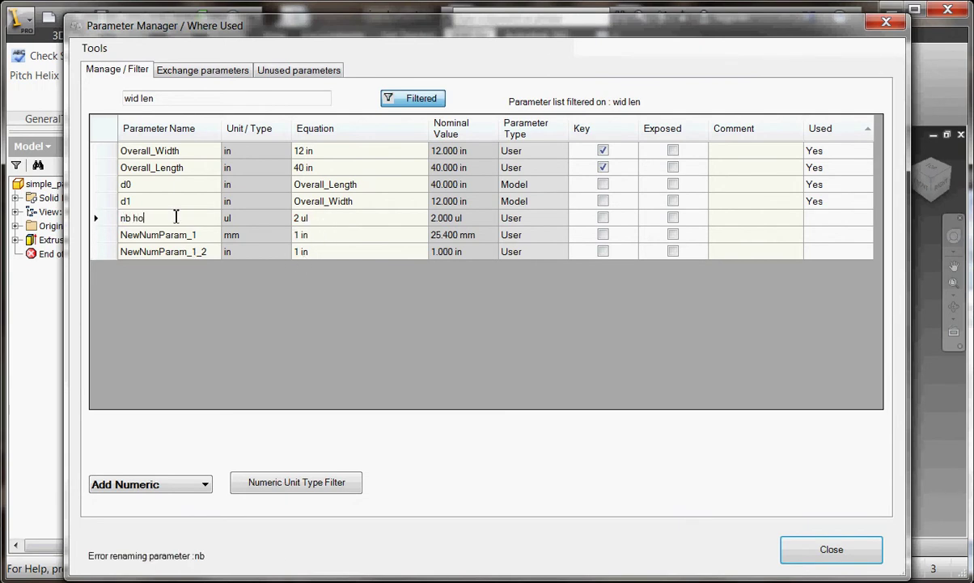
text(les)
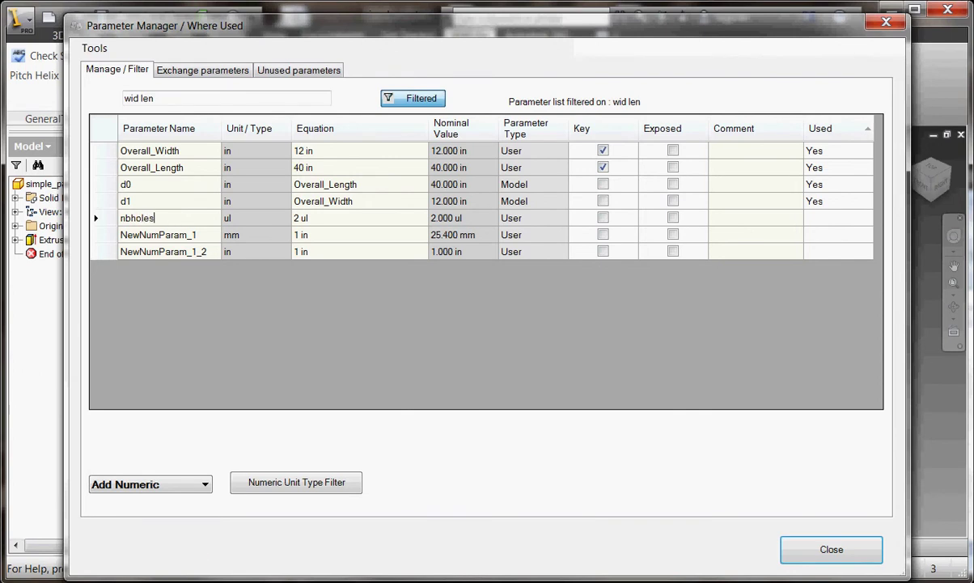
key(Return)
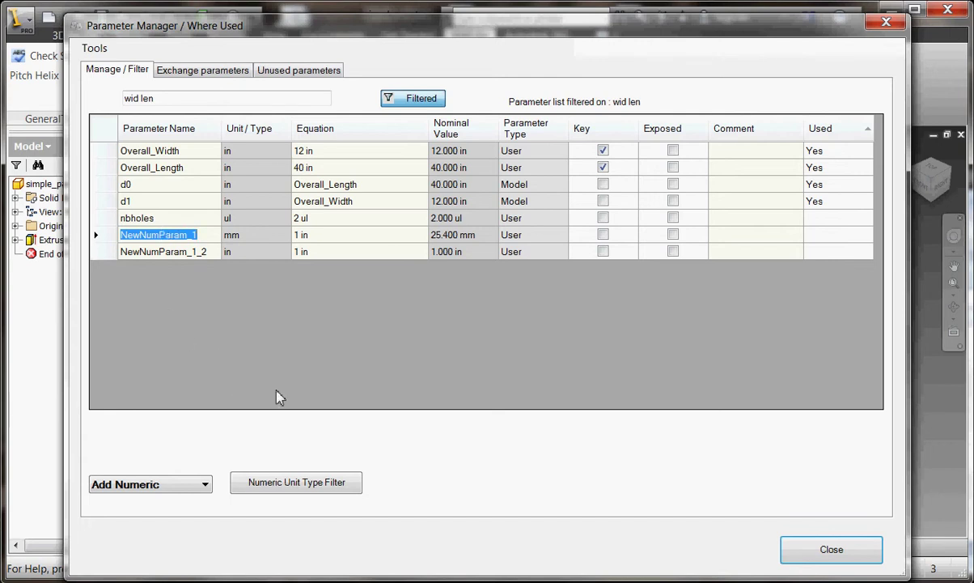
click(810, 549)
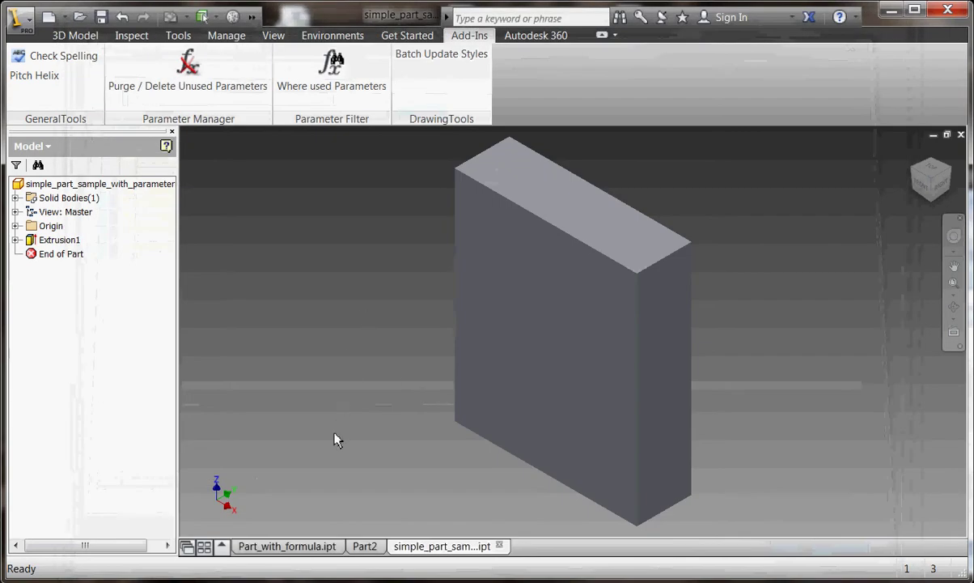
Switch to Part2 and open the Parameter Manager's Exchange parameters page
click(364, 545)
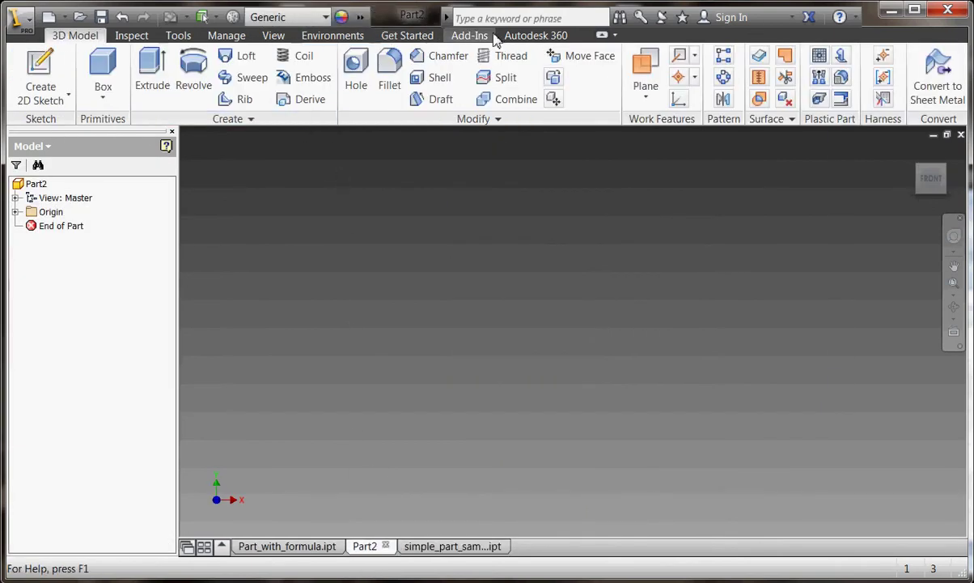
click(467, 36)
click(300, 65)
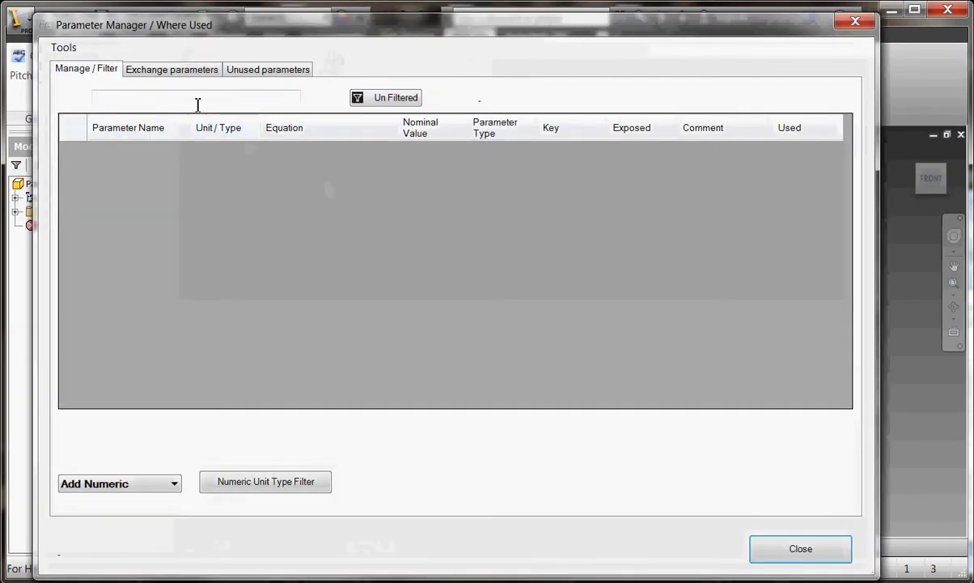
click(171, 70)
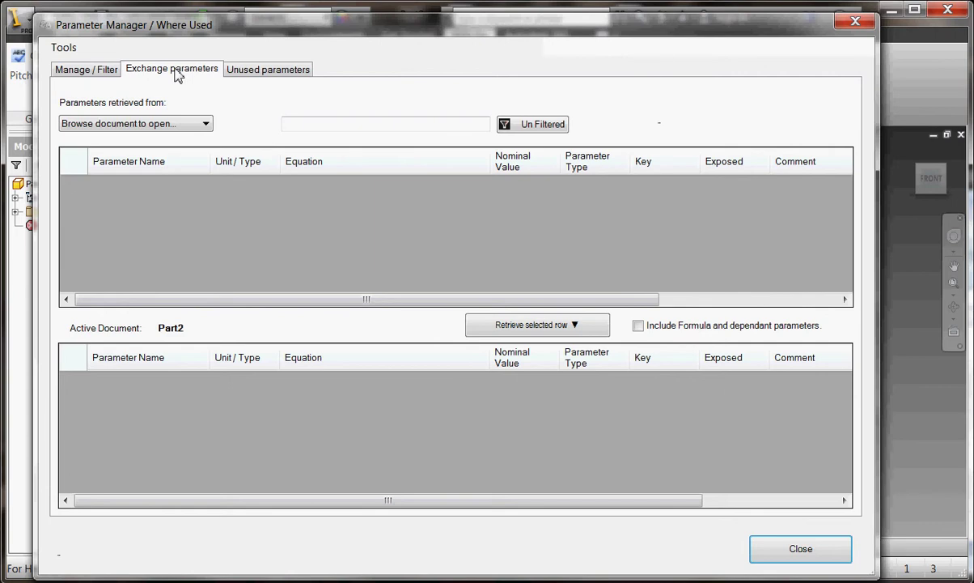
Import Nb_Holes with its formula and dependent parameters from Part_with_formula.ipt into Part2
click(183, 124)
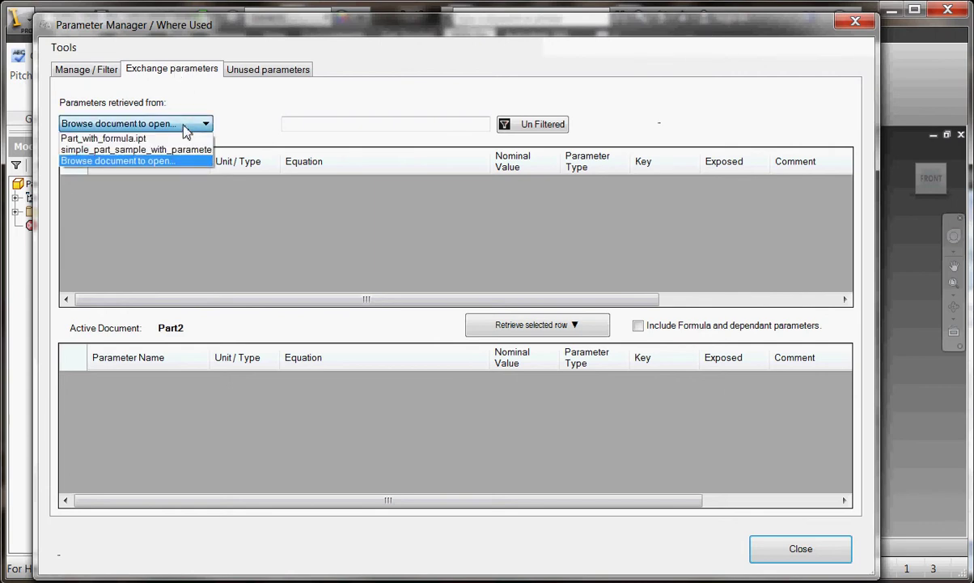
click(113, 138)
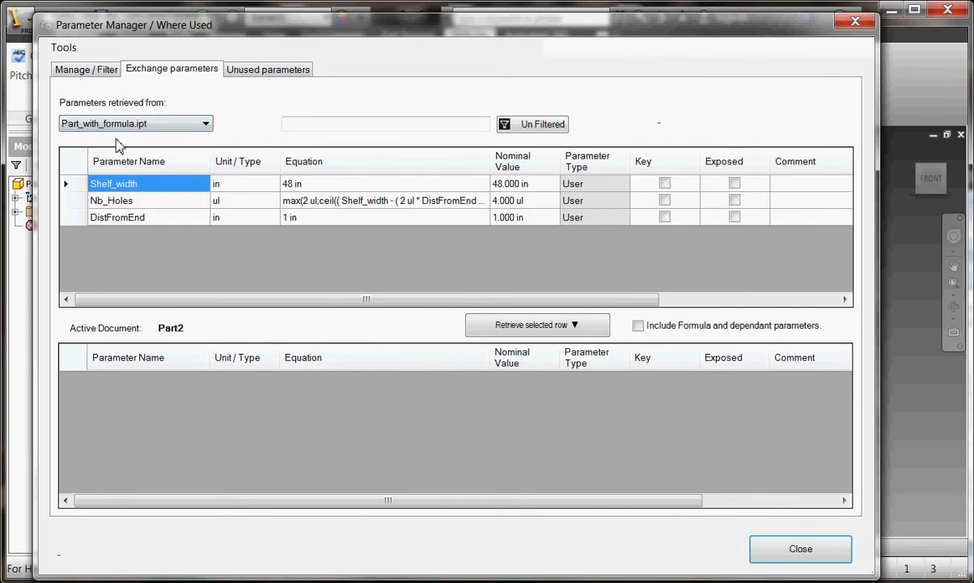
click(74, 205)
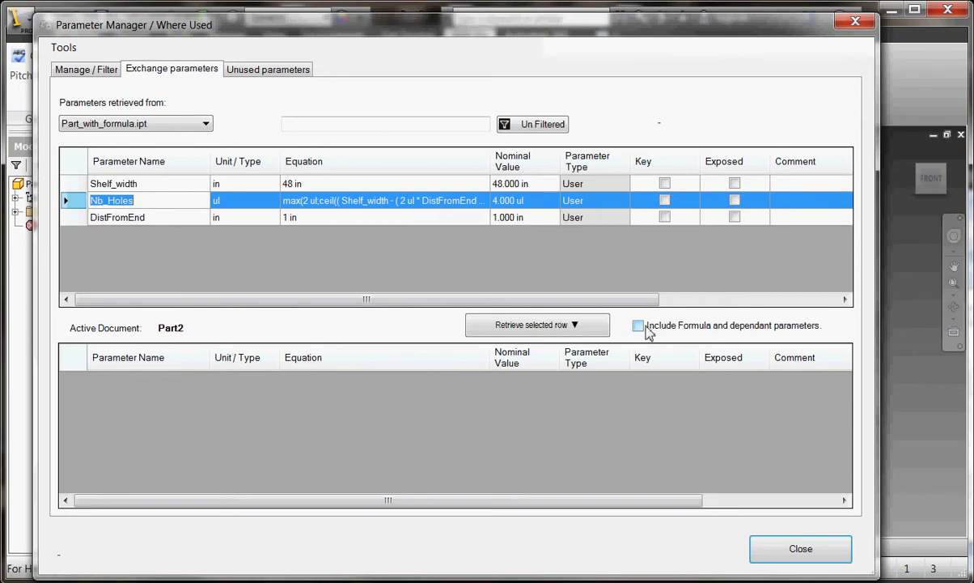
click(644, 330)
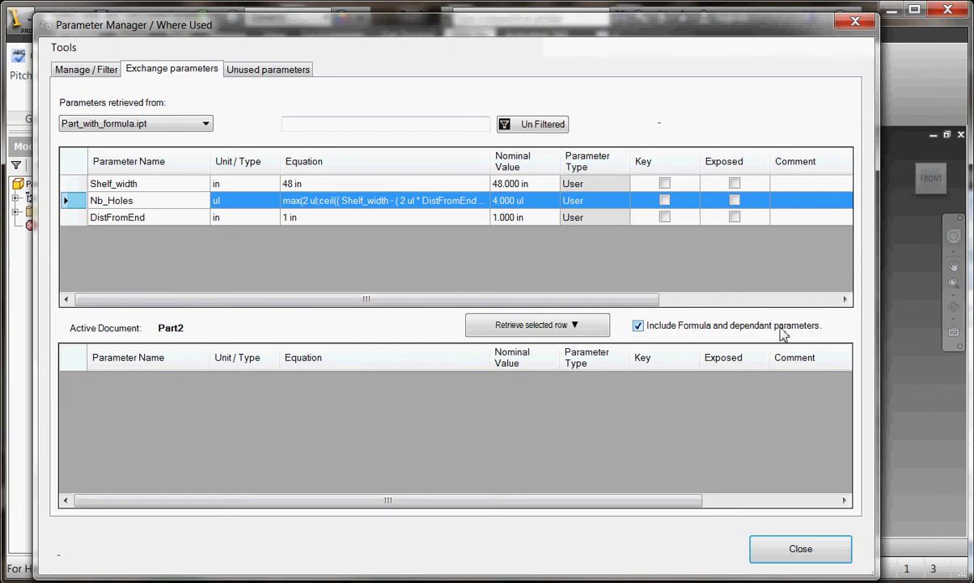
click(536, 334)
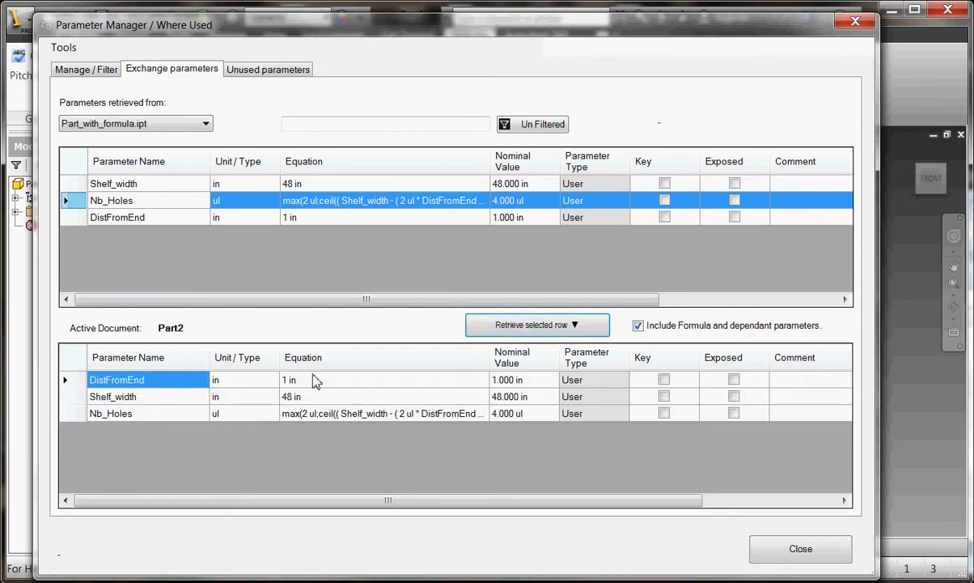
click(91, 71)
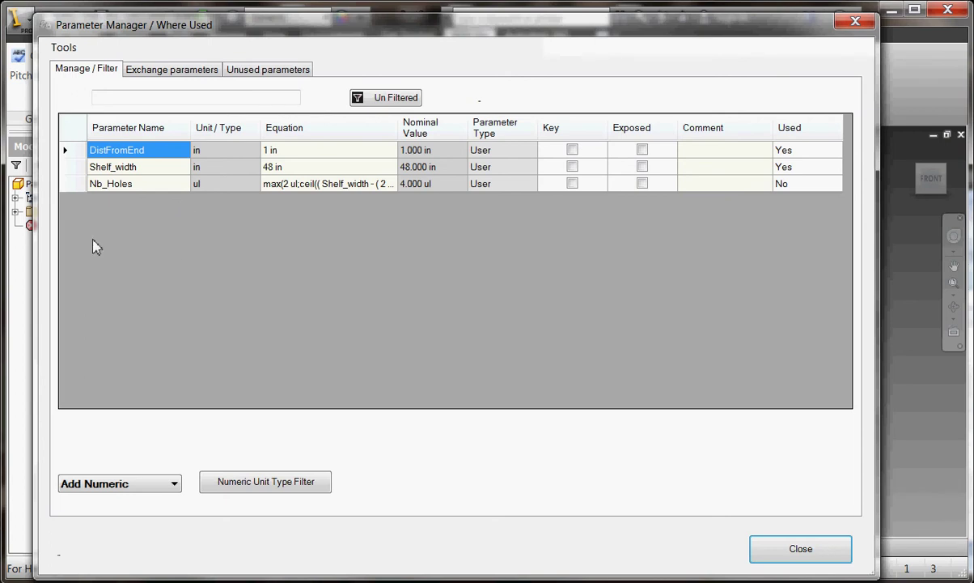
Paste Part2's three parameter rows into Excel's Classeur2, accepting the size-mismatch warning
click(81, 133)
key(Delete)
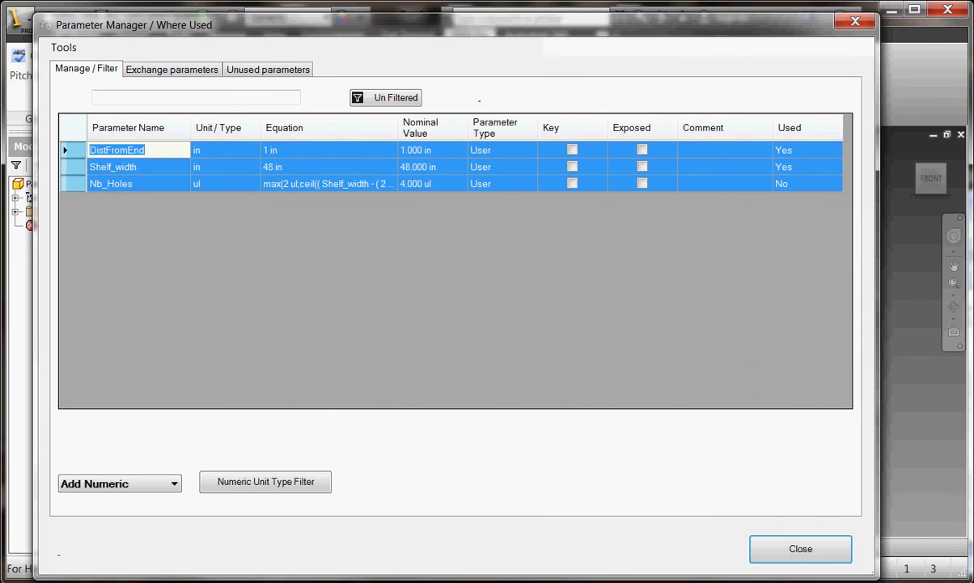
key(alt+Tab)
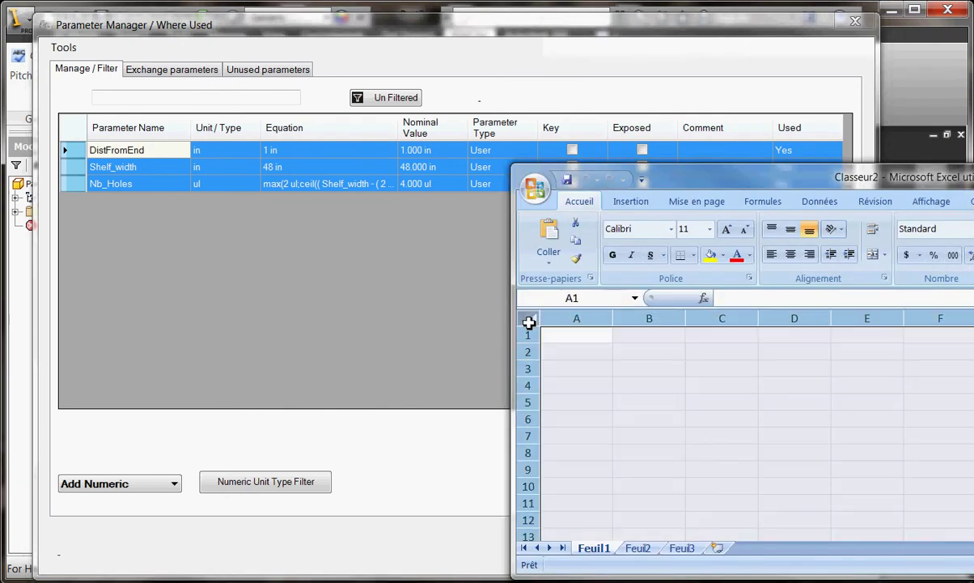
key(ctrl+v)
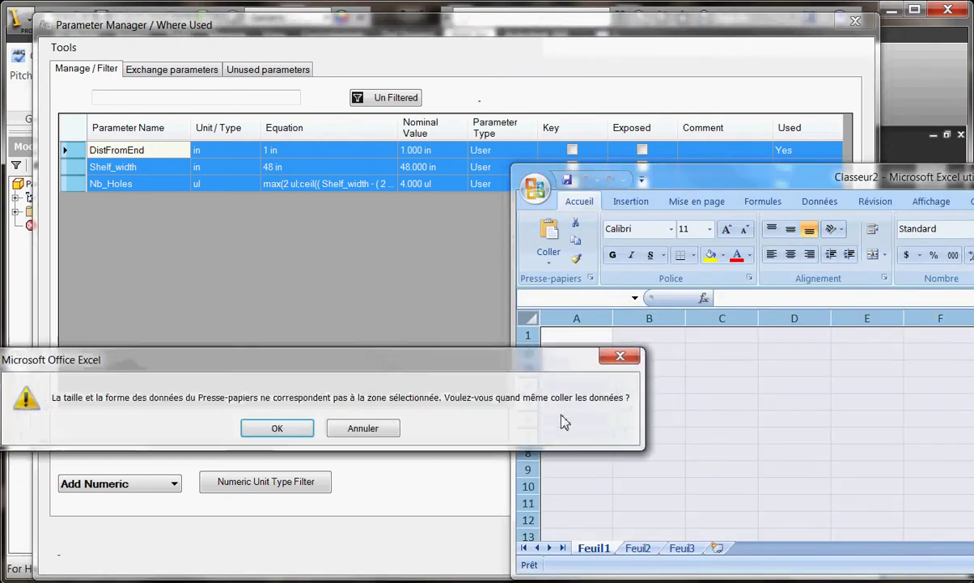
click(306, 427)
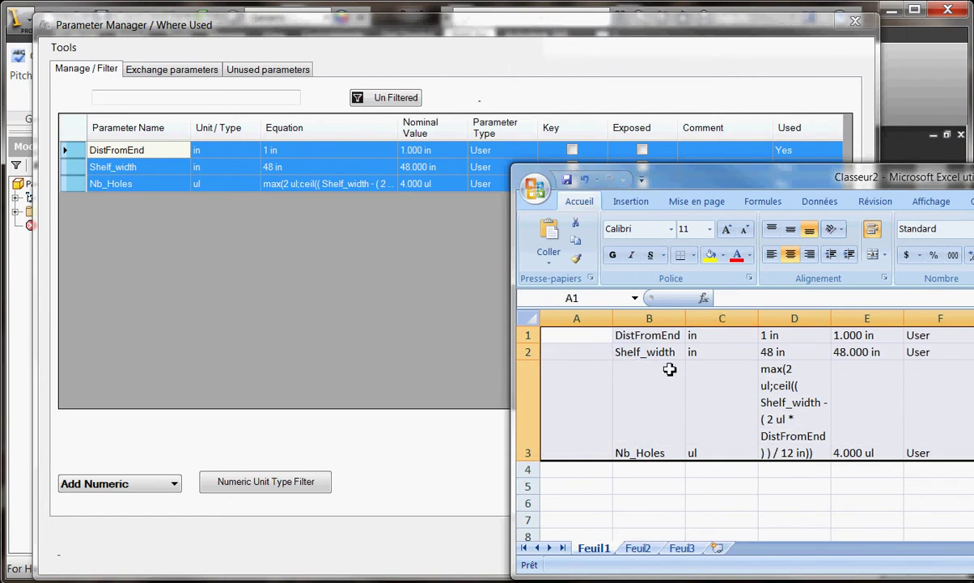
Check that the Unused parameters page lists only Nb_Holes, then close the Parameter Manager
click(412, 272)
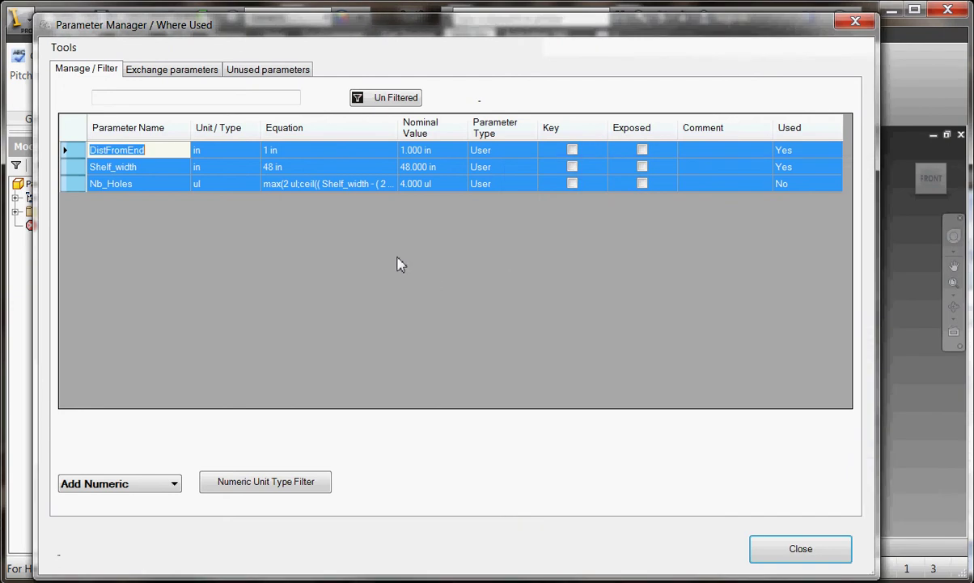
click(298, 70)
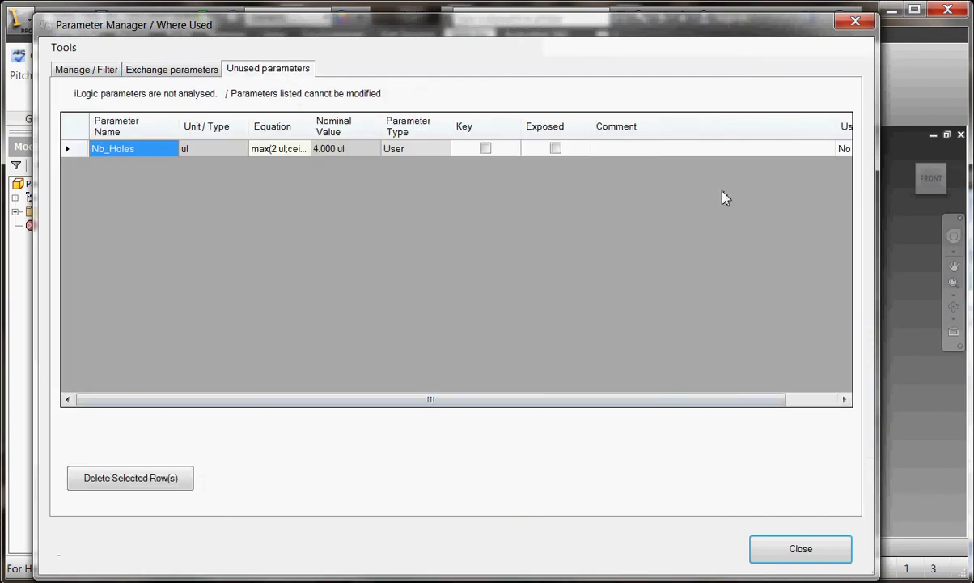
drag(837, 128, 737, 137)
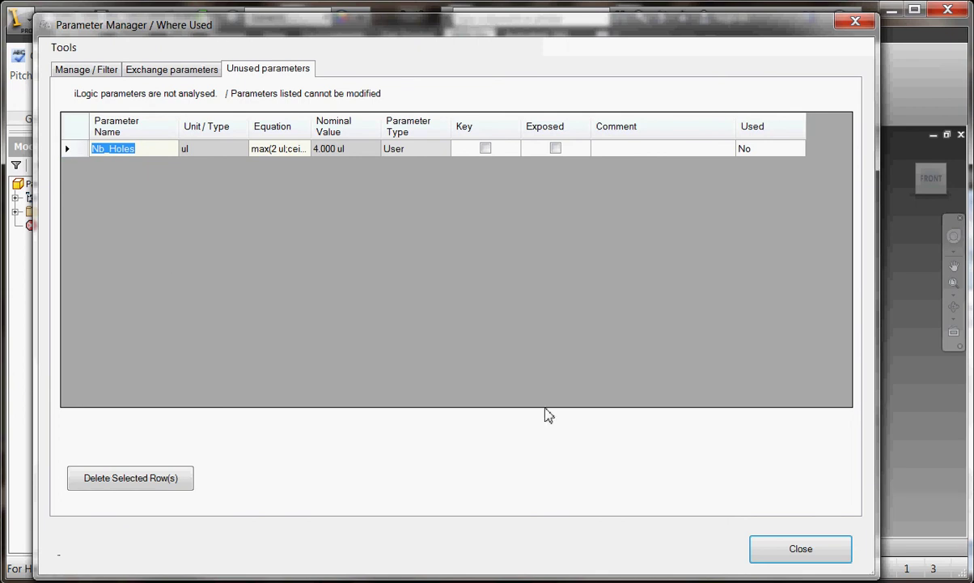
click(790, 546)
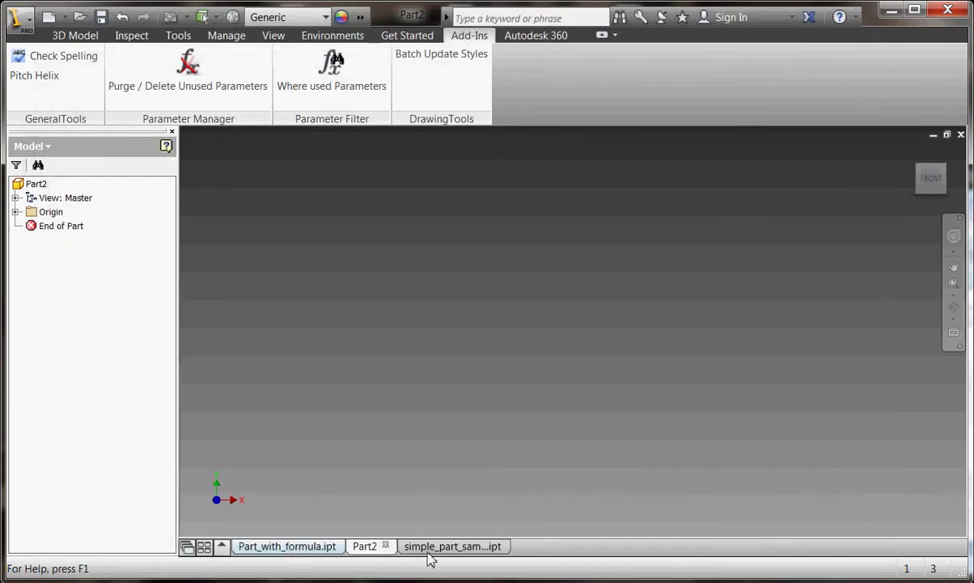
Open the Parameter Manager's Unused parameters page for simple_part_sample
click(446, 547)
click(323, 59)
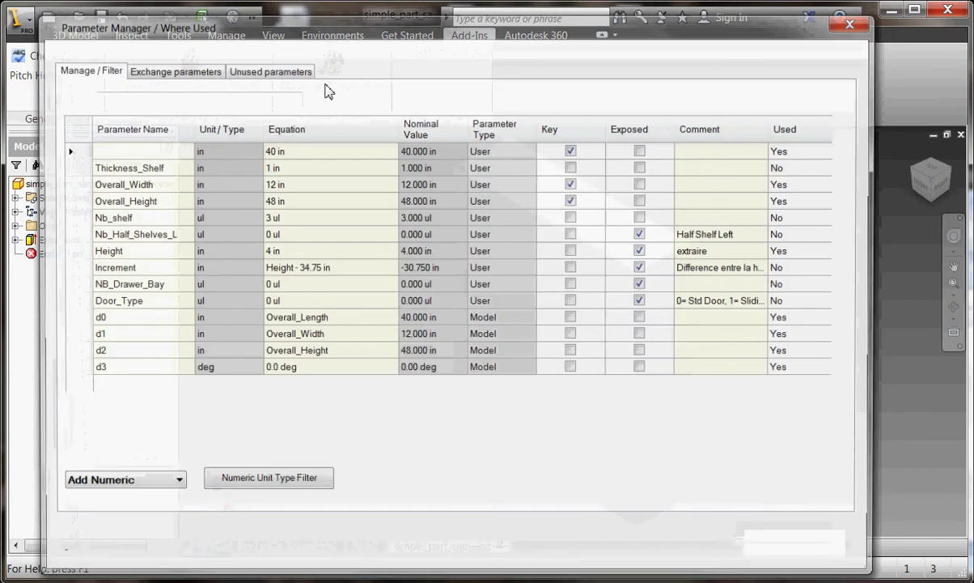
click(283, 68)
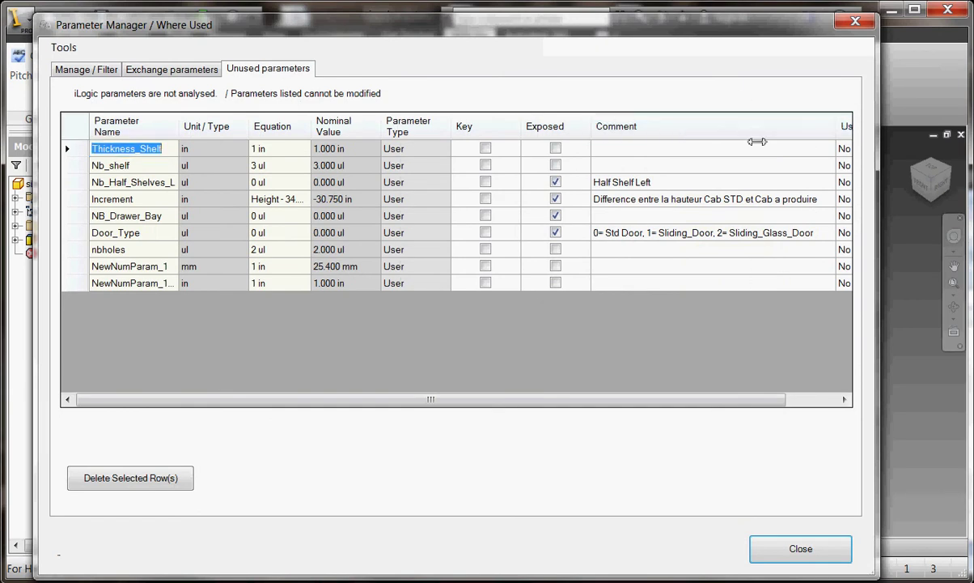
drag(757, 142, 753, 141)
Delete the nine unused parameters, then the newly unused Height parameter
drag(77, 148, 84, 301)
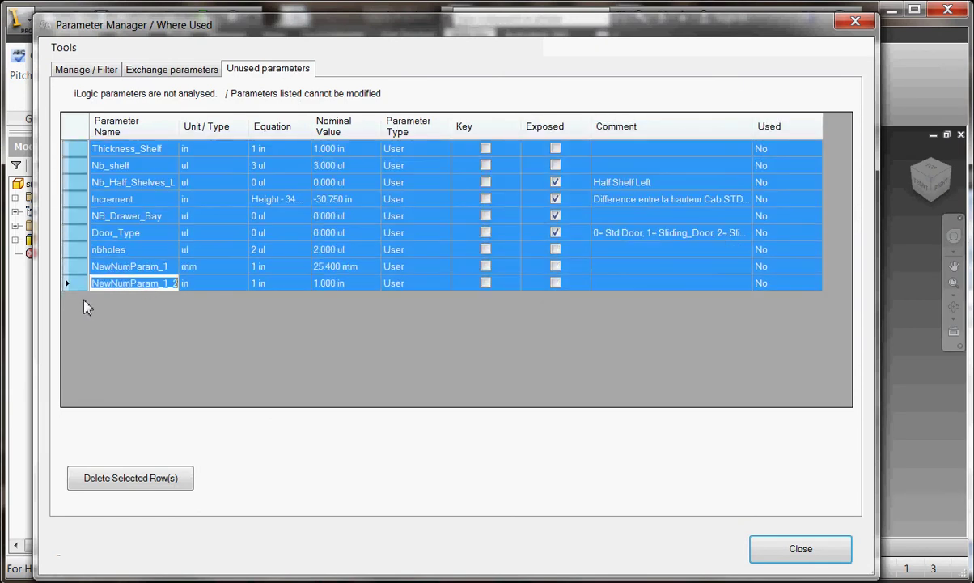
click(109, 489)
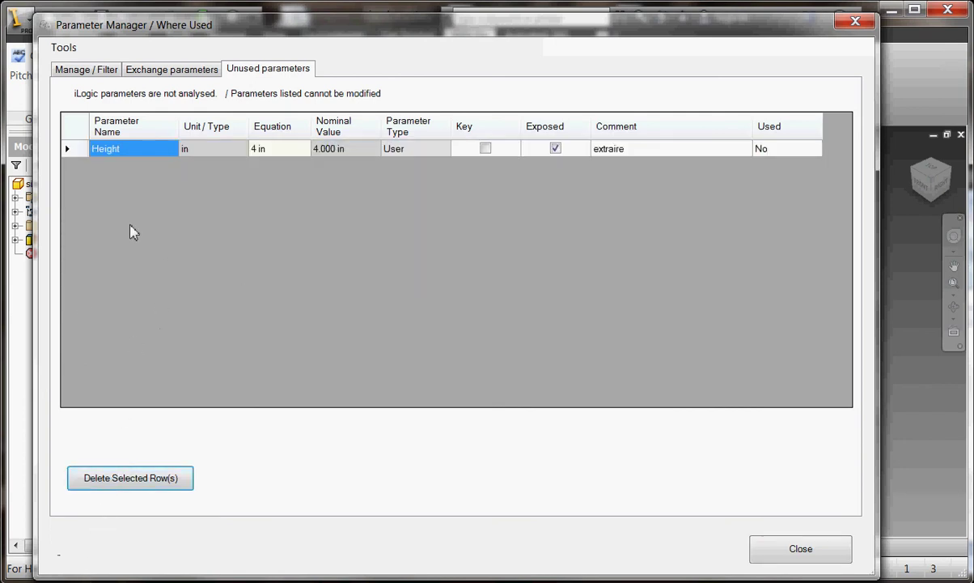
click(79, 153)
click(136, 477)
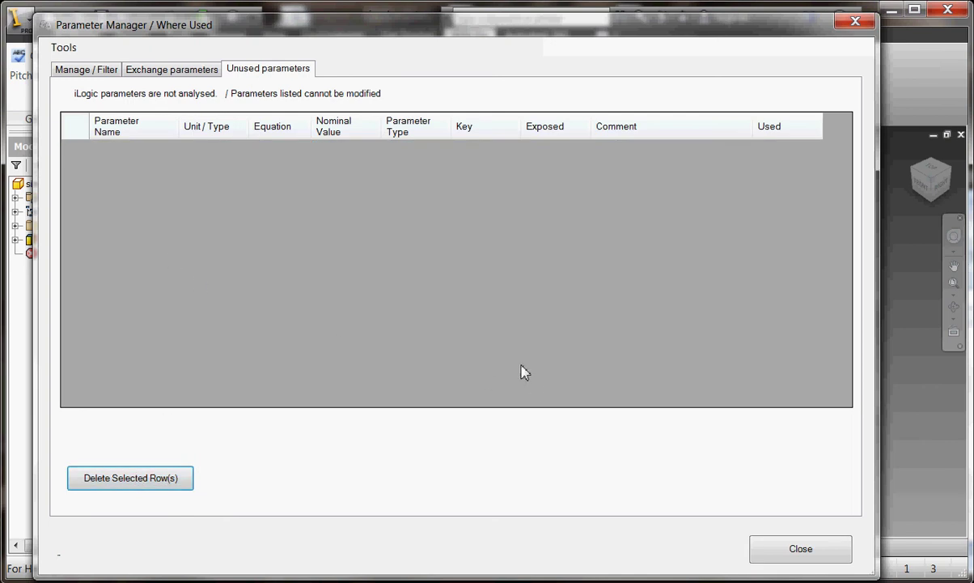
click(82, 71)
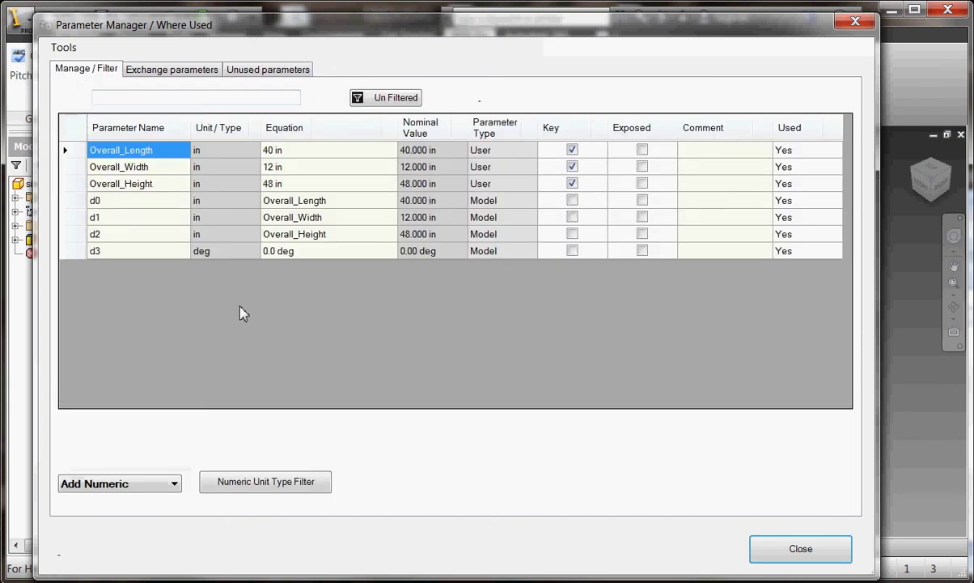